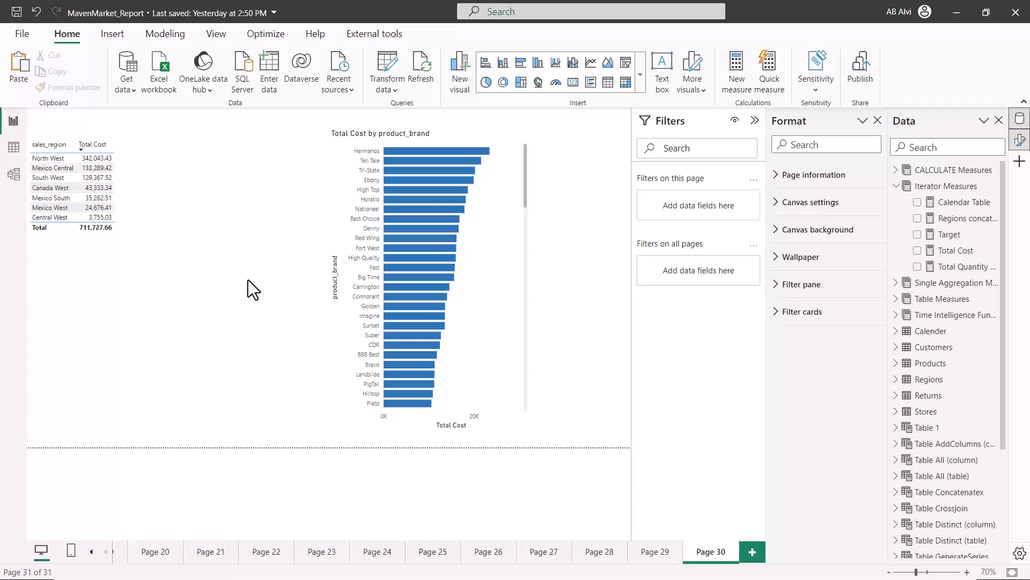
Step: Select North West, South West and Central West in the region table to check the chart's cross-highlighting, and clear the selection
{"action": "left_click", "coordinate": [49, 160]}
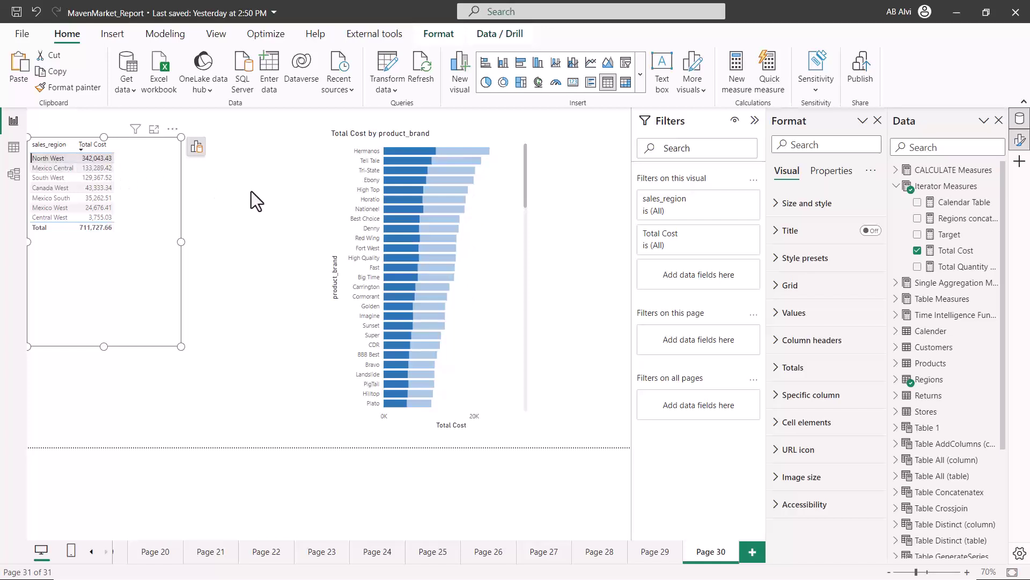
{"action": "mouse_move", "coordinate": [306, 124]}
{"action": "left_mouse_down"}
{"action": "mouse_move", "coordinate": [495, 295]}
{"action": "mouse_move", "coordinate": [580, 447]}
{"action": "left_mouse_up"}
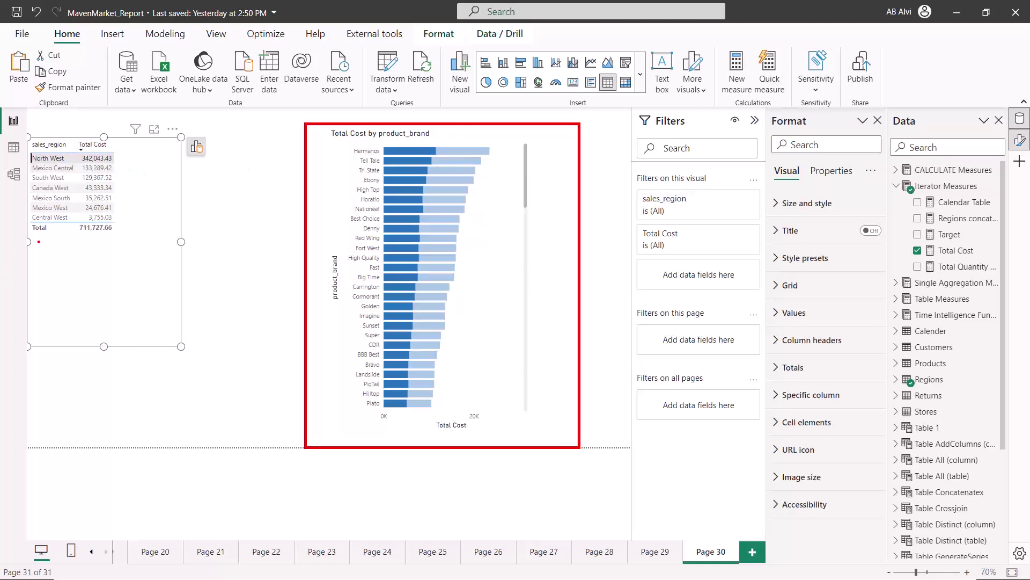
{"action": "left_click", "coordinate": [45, 177]}
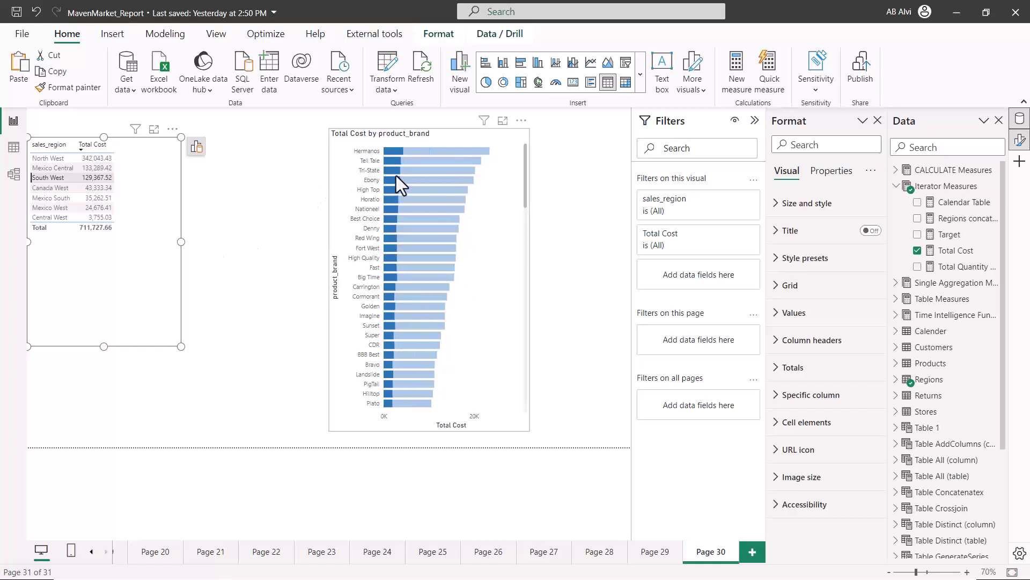
{"action": "left_click", "coordinate": [55, 219]}
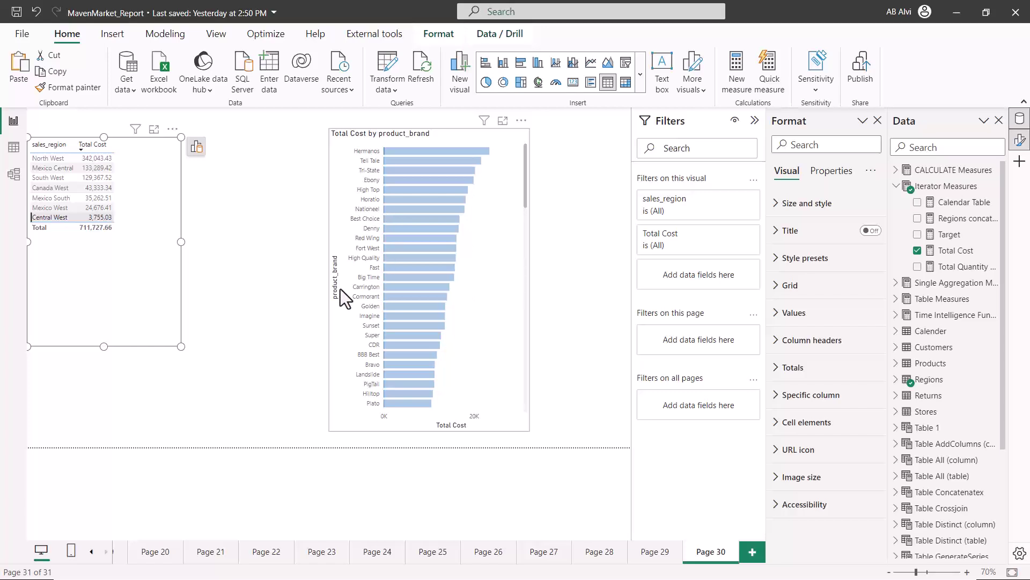
{"action": "left_click", "coordinate": [63, 219]}
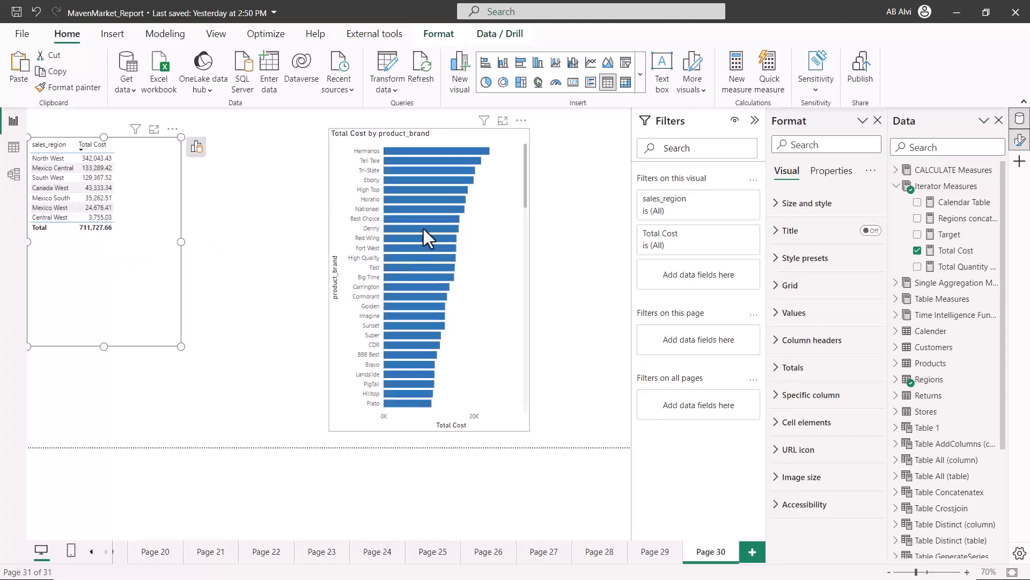
Step: Select the Hermanos bar in the brand chart to check how it filters the region table, and clear the selection
{"action": "mouse_move", "coordinate": [402, 150]}
{"action": "left_click", "coordinate": [402, 149]}
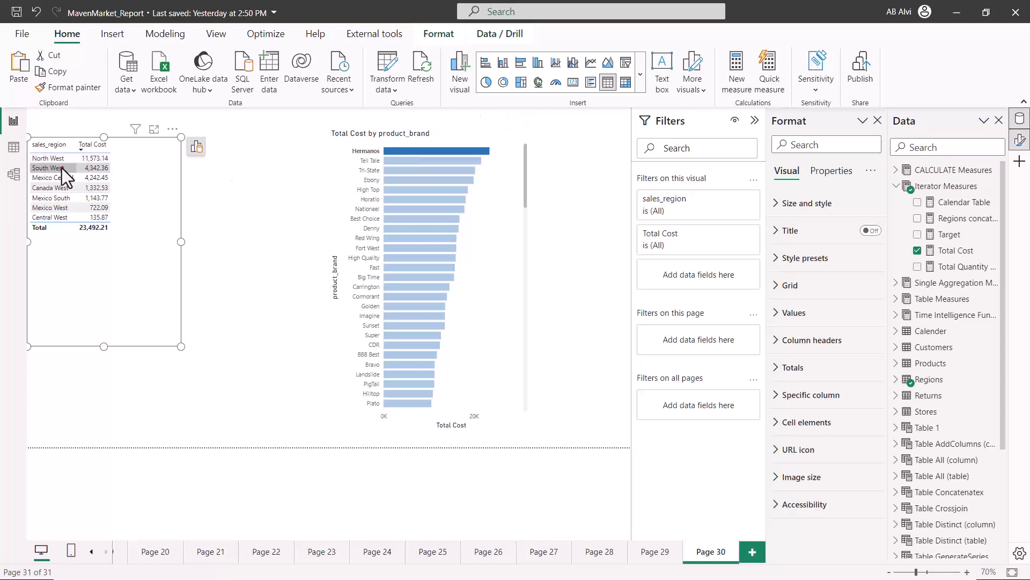
{"action": "mouse_move", "coordinate": [26, 126]}
{"action": "left_mouse_down"}
{"action": "mouse_move", "coordinate": [132, 235]}
{"action": "mouse_move", "coordinate": [141, 275]}
{"action": "left_mouse_up"}
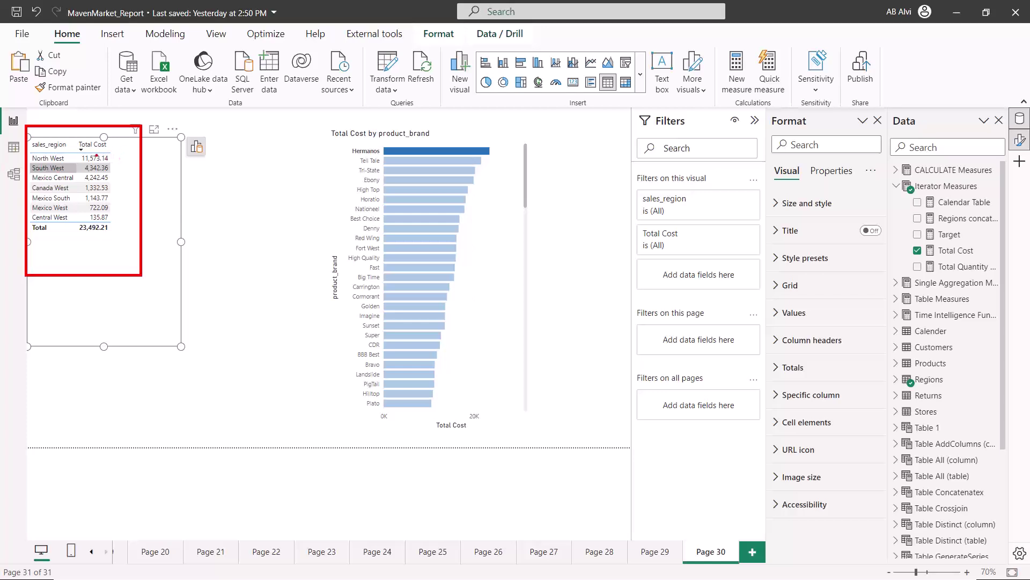
{"action": "mouse_move", "coordinate": [161, 177]}
{"action": "left_mouse_down"}
{"action": "mouse_move", "coordinate": [267, 164]}
{"action": "mouse_move", "coordinate": [312, 185]}
{"action": "mouse_move", "coordinate": [290, 188]}
{"action": "left_mouse_up"}
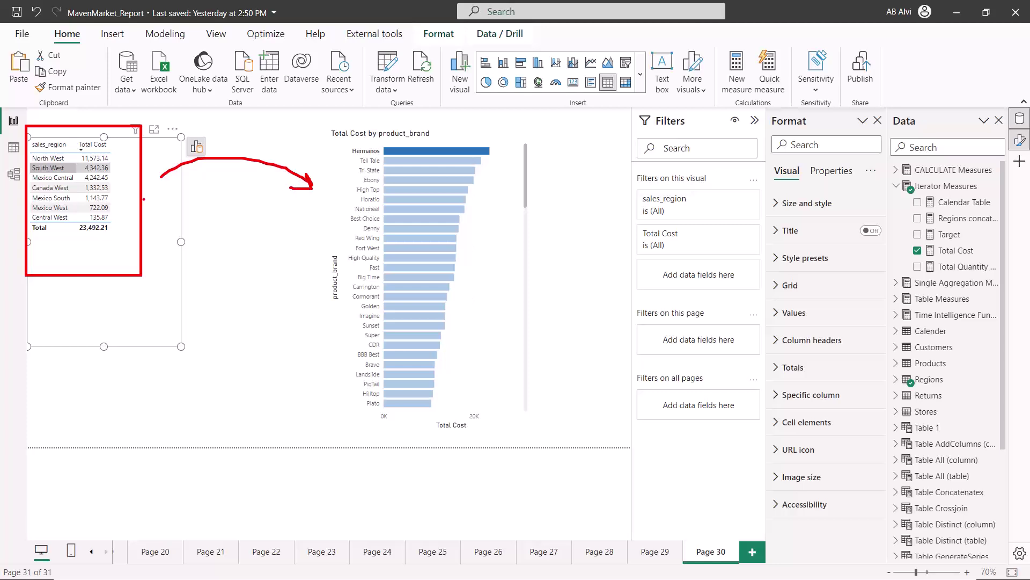
{"action": "mouse_move", "coordinate": [339, 210]}
{"action": "left_mouse_down"}
{"action": "mouse_move", "coordinate": [272, 240]}
{"action": "mouse_move", "coordinate": [99, 240]}
{"action": "mouse_move", "coordinate": [103, 254]}
{"action": "mouse_move", "coordinate": [126, 232]}
{"action": "left_mouse_up"}
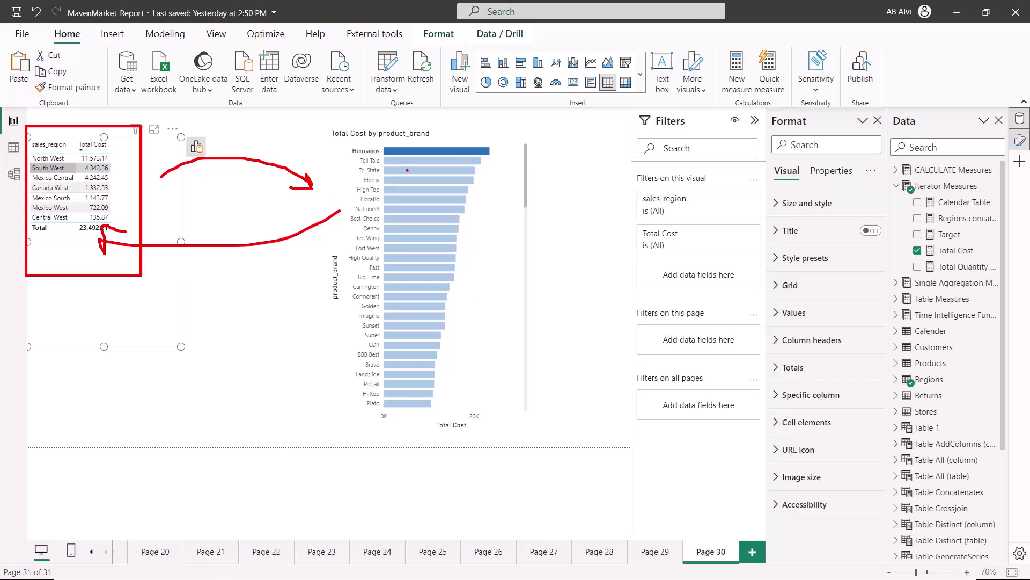
{"action": "key", "text": "Escape"}
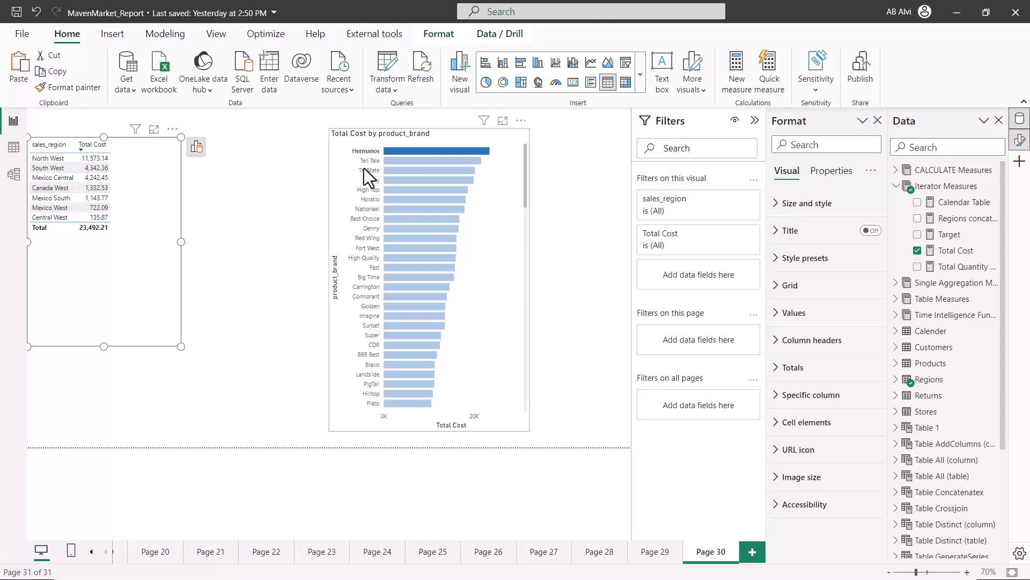
{"action": "left_click", "coordinate": [397, 152]}
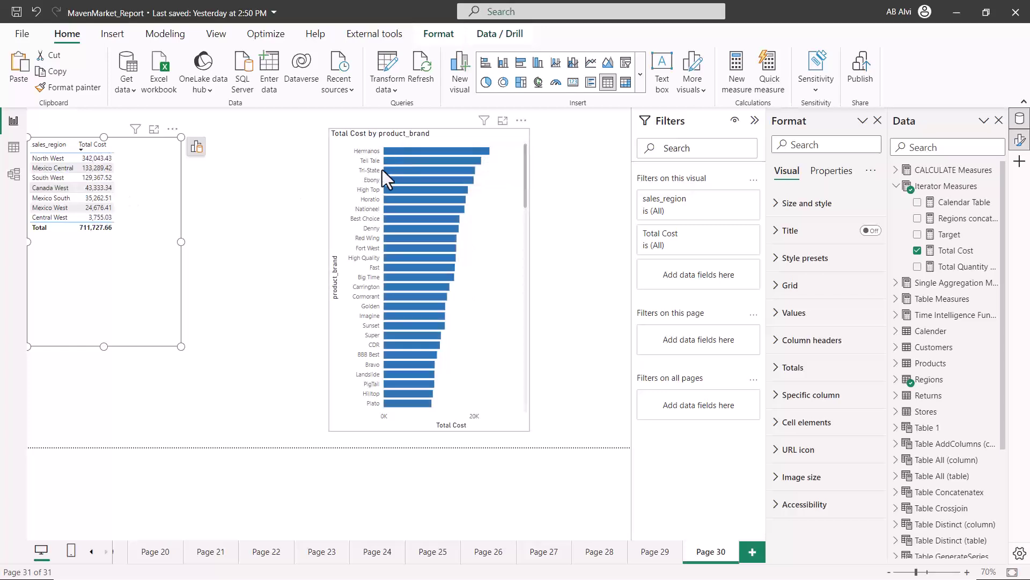
{"action": "mouse_move", "coordinate": [424, 181]}
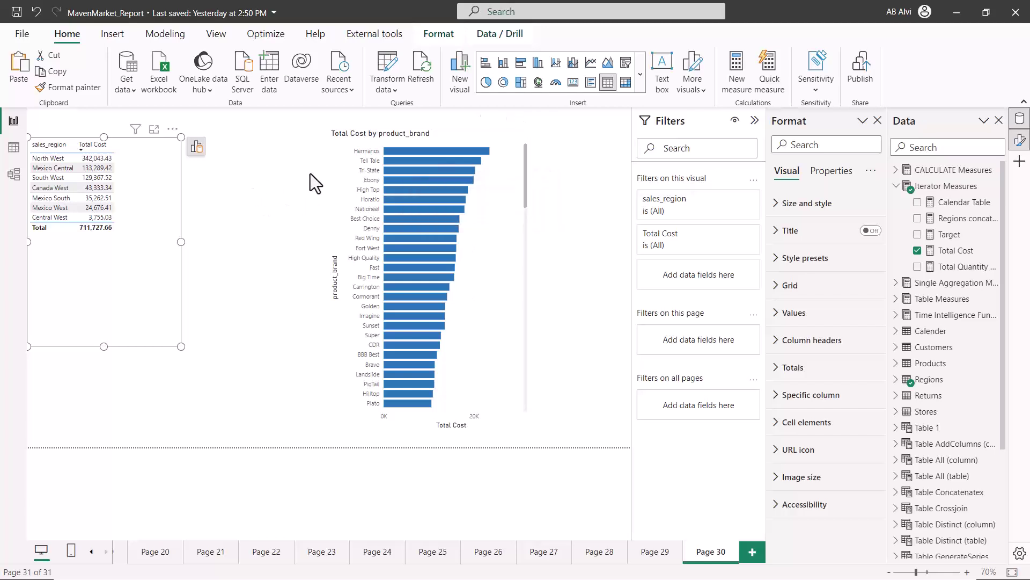
Step: Edit the region table's interaction so that it filters the brand chart instead of highlighting it
{"action": "left_click", "coordinate": [452, 37]}
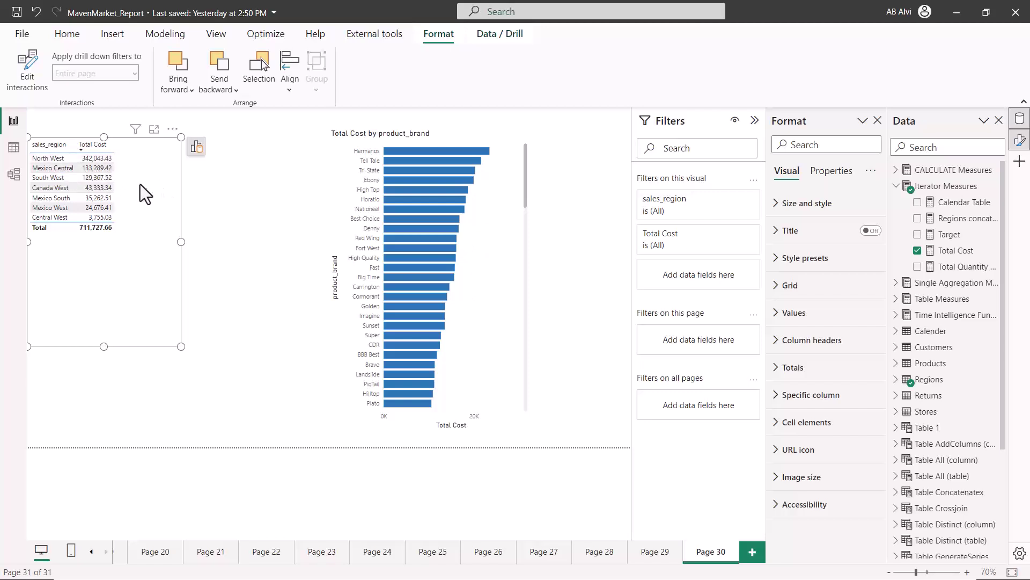
{"action": "left_click", "coordinate": [30, 67]}
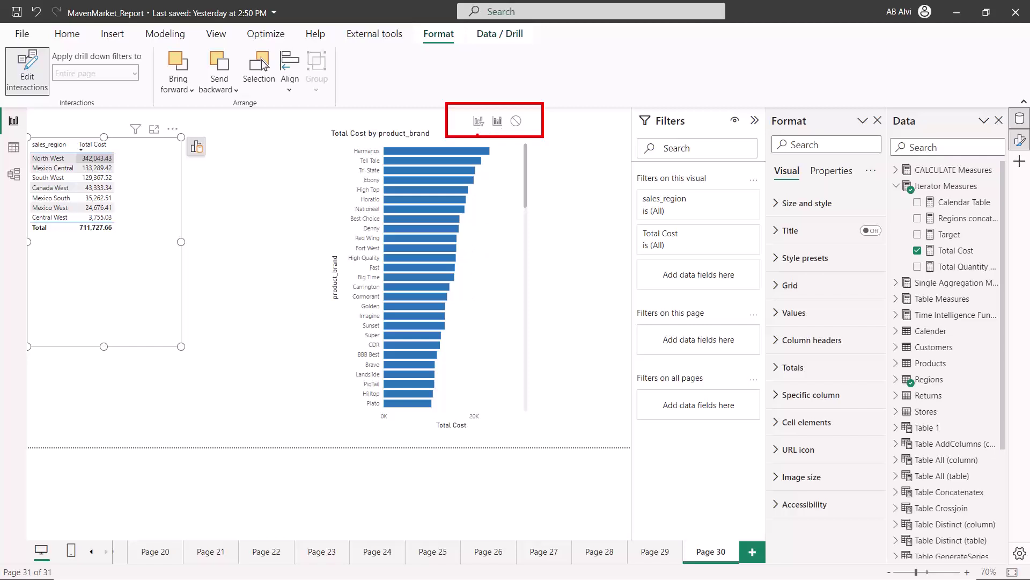
{"action": "left_click", "coordinate": [516, 122]}
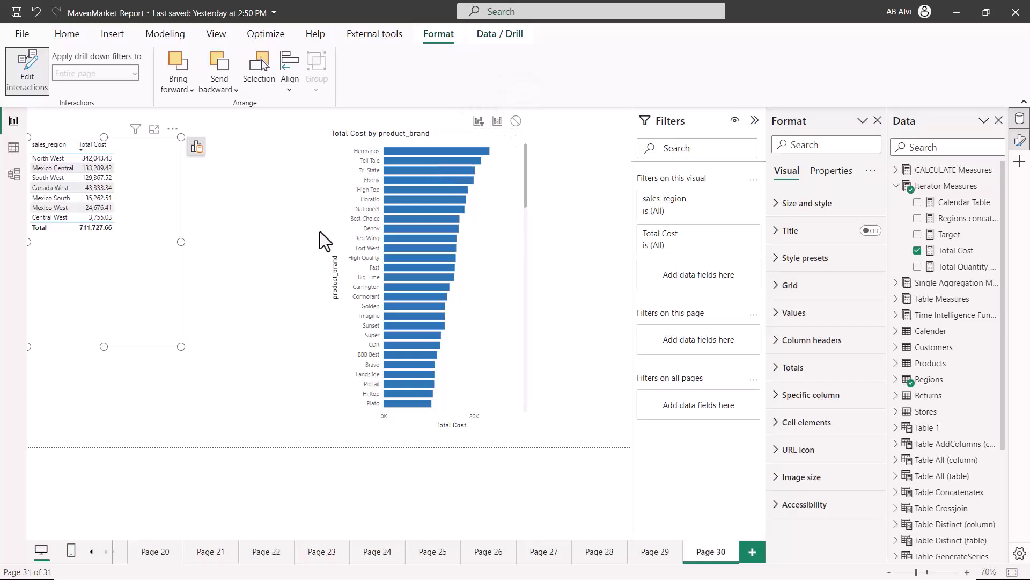
{"action": "left_click", "coordinate": [30, 77]}
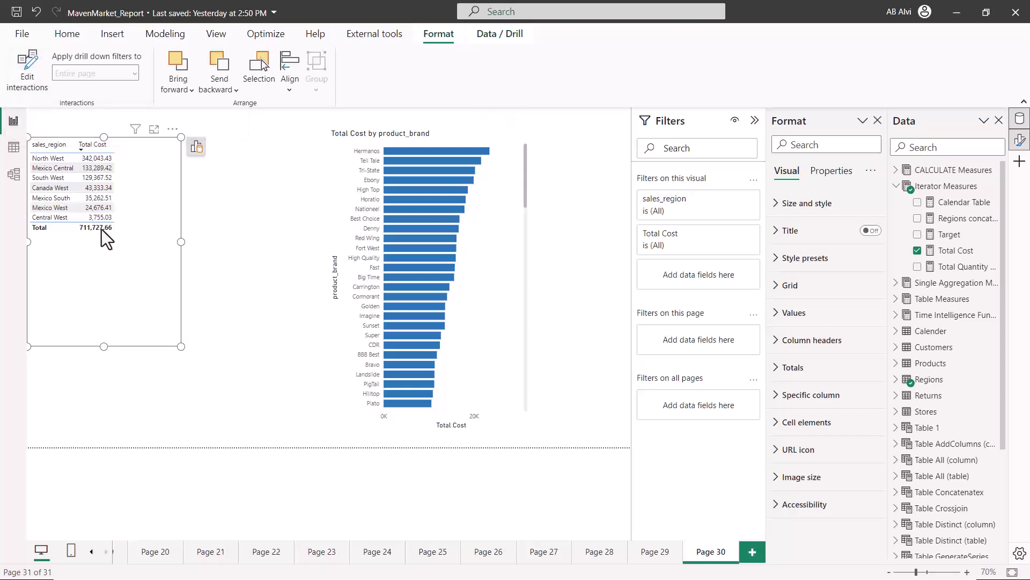
Step: Test the filter interaction by selecting North West and Mexico Central in the region table and examining the brand chart
{"action": "left_click", "coordinate": [51, 160]}
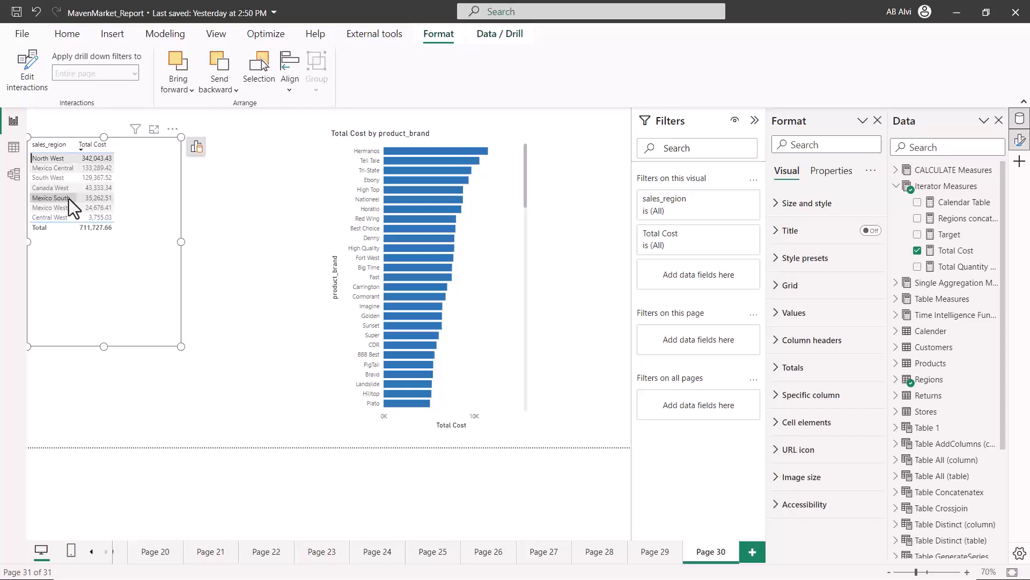
{"action": "mouse_move", "coordinate": [309, 113]}
{"action": "left_mouse_down"}
{"action": "mouse_move", "coordinate": [450, 337]}
{"action": "mouse_move", "coordinate": [547, 445]}
{"action": "left_mouse_up"}
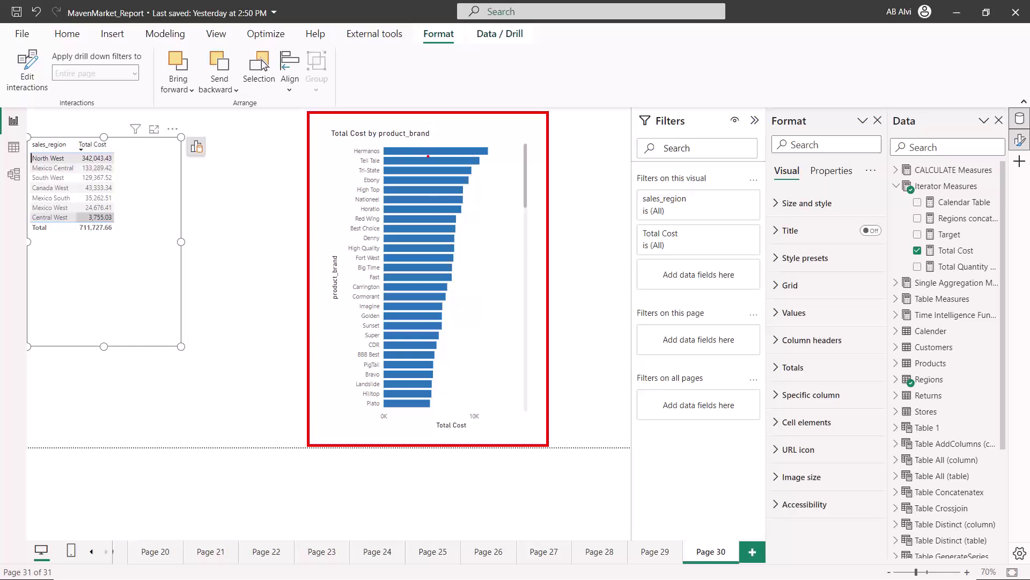
{"action": "key", "text": "Escape"}
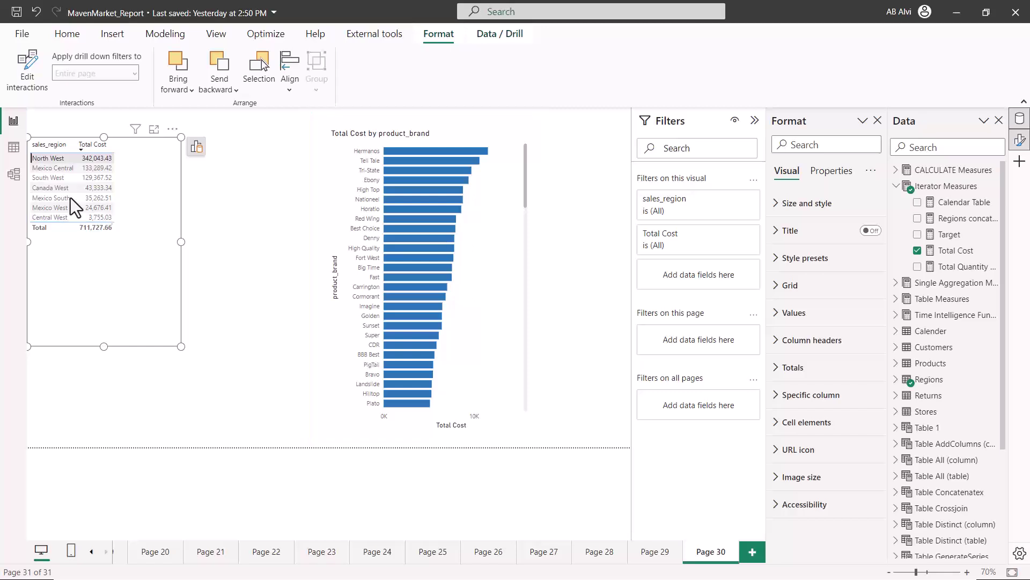
{"action": "left_click", "coordinate": [49, 171]}
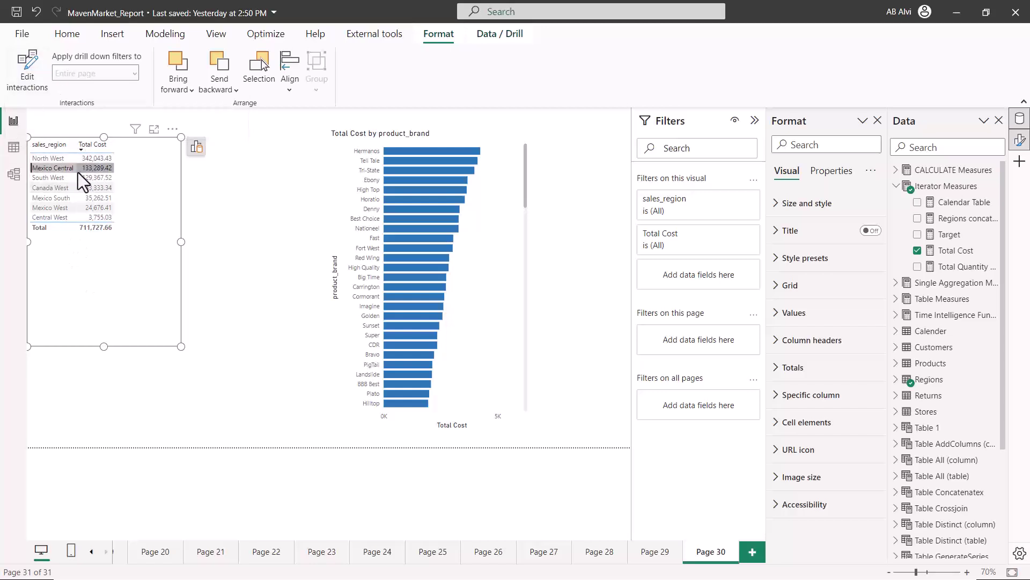
Step: Set the region table's interaction with the brand chart to None and finish editing interactions
{"action": "mouse_move", "coordinate": [465, 138]}
{"action": "left_click", "coordinate": [516, 121]}
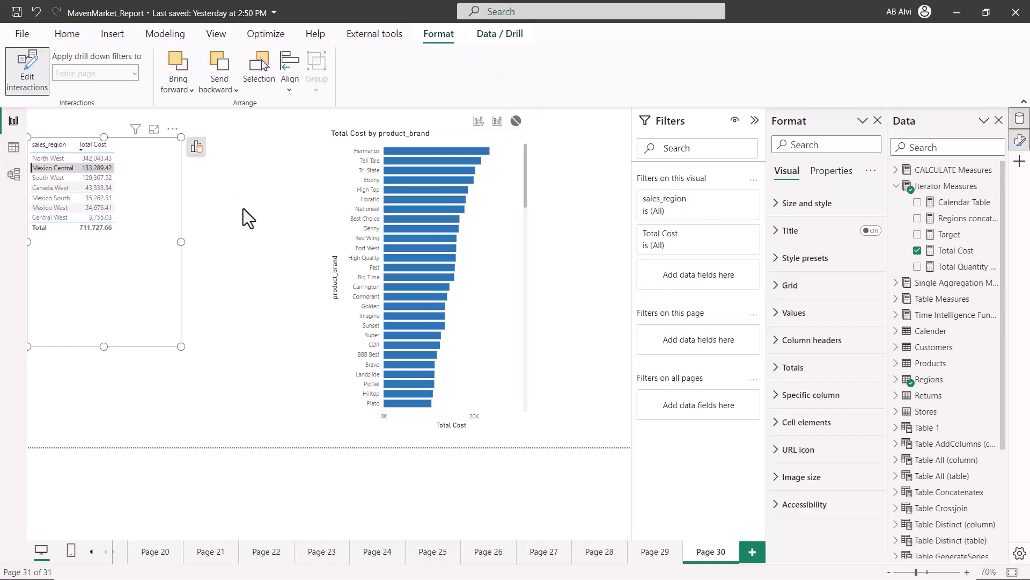
{"action": "left_click", "coordinate": [30, 77]}
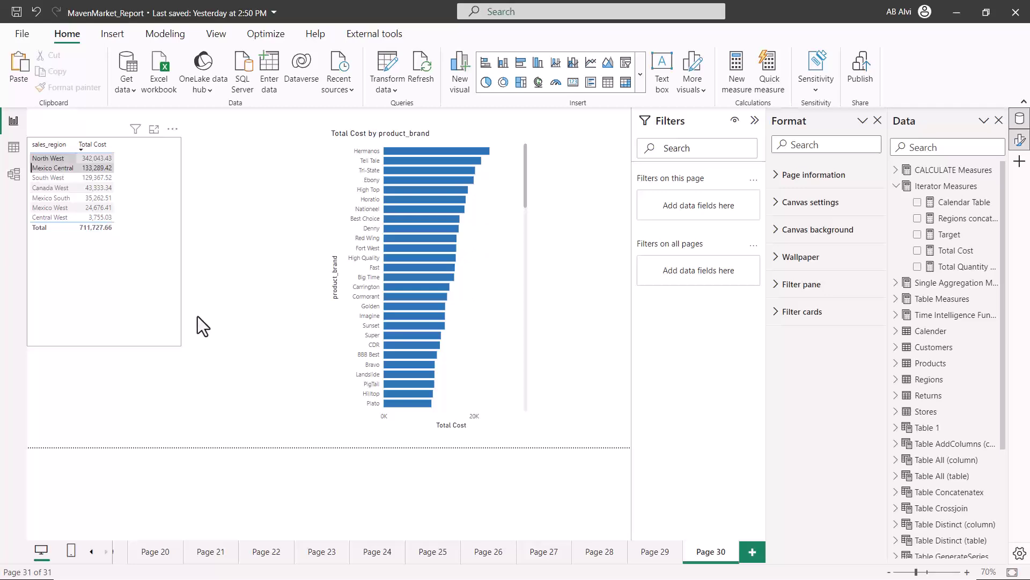
Step: Select Canada West, Mexico South and Central West in the region table to check whether the brand chart responds
{"action": "left_click", "coordinate": [57, 190]}
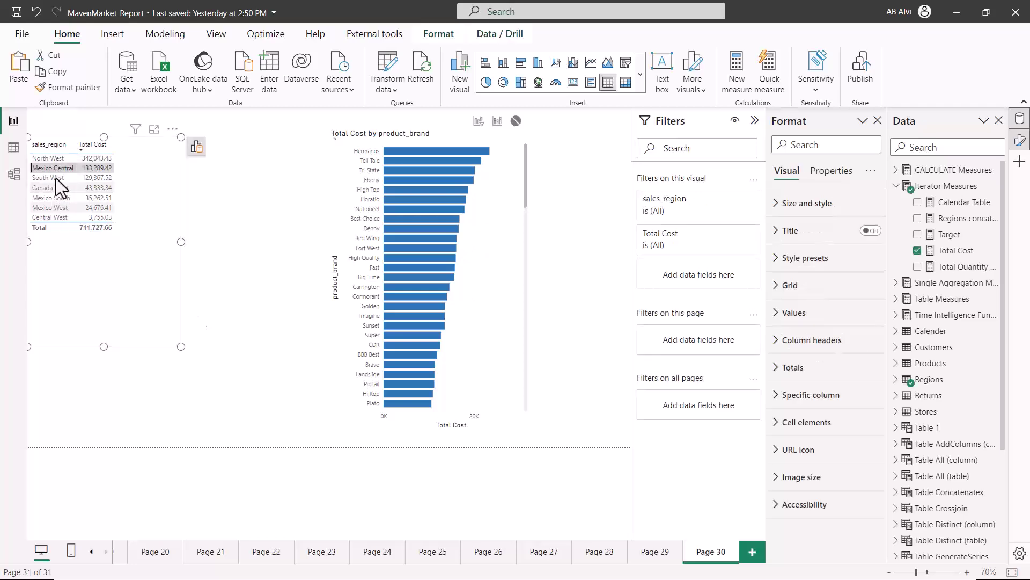
{"action": "left_click", "coordinate": [55, 185]}
{"action": "left_click", "coordinate": [56, 198]}
{"action": "left_click", "coordinate": [56, 215]}
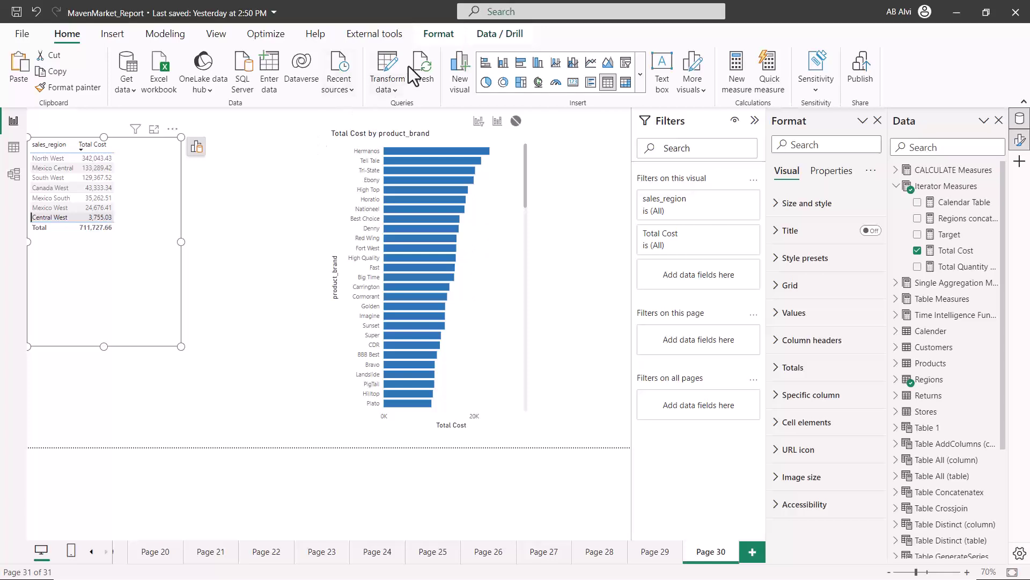
Step: Set the brand chart's interaction with the region table to None and finish editing interactions
{"action": "left_click", "coordinate": [436, 34]}
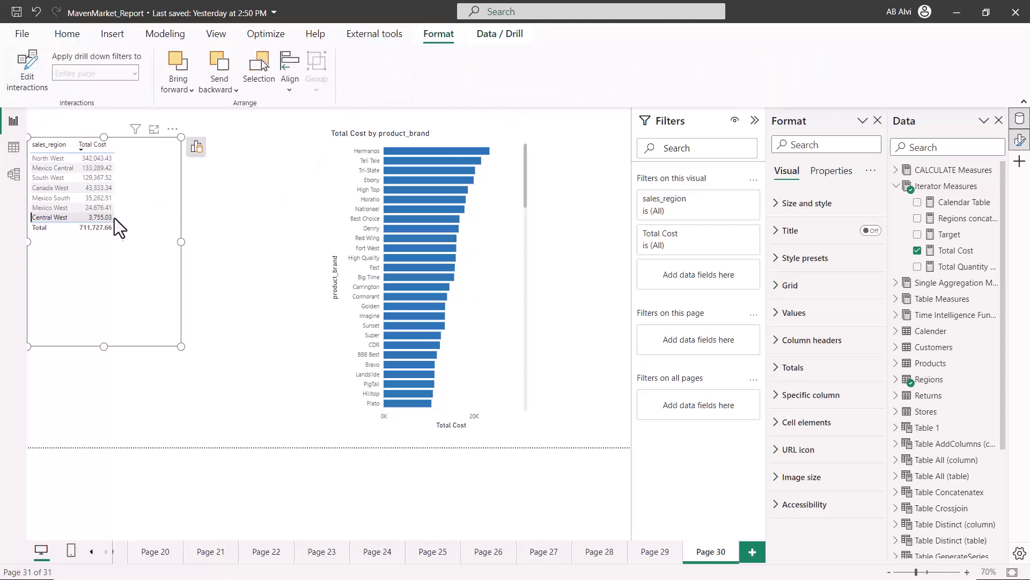
{"action": "left_click", "coordinate": [494, 170]}
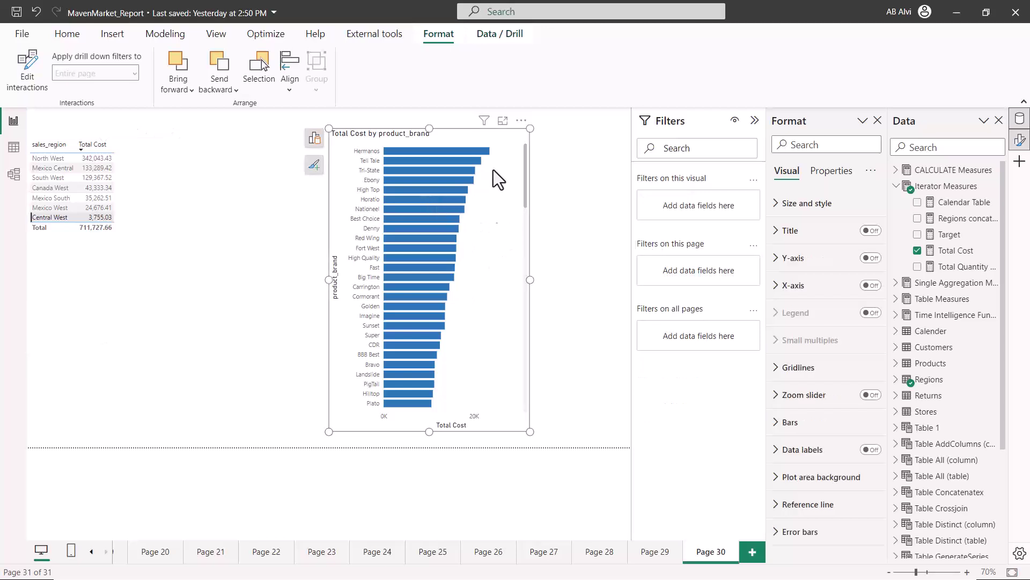
{"action": "left_click", "coordinate": [26, 70]}
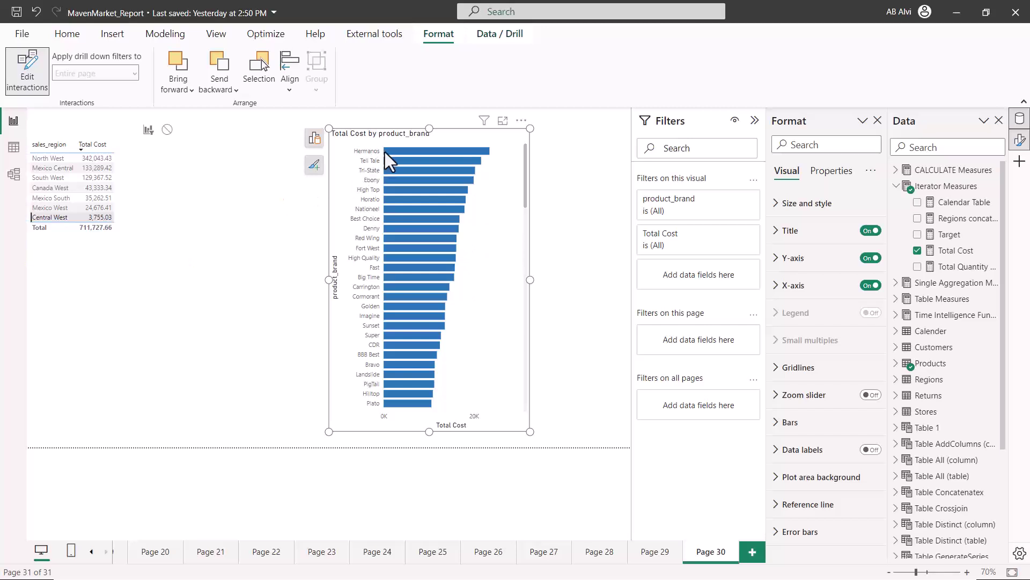
{"action": "left_click", "coordinate": [167, 129]}
{"action": "left_click", "coordinate": [35, 73]}
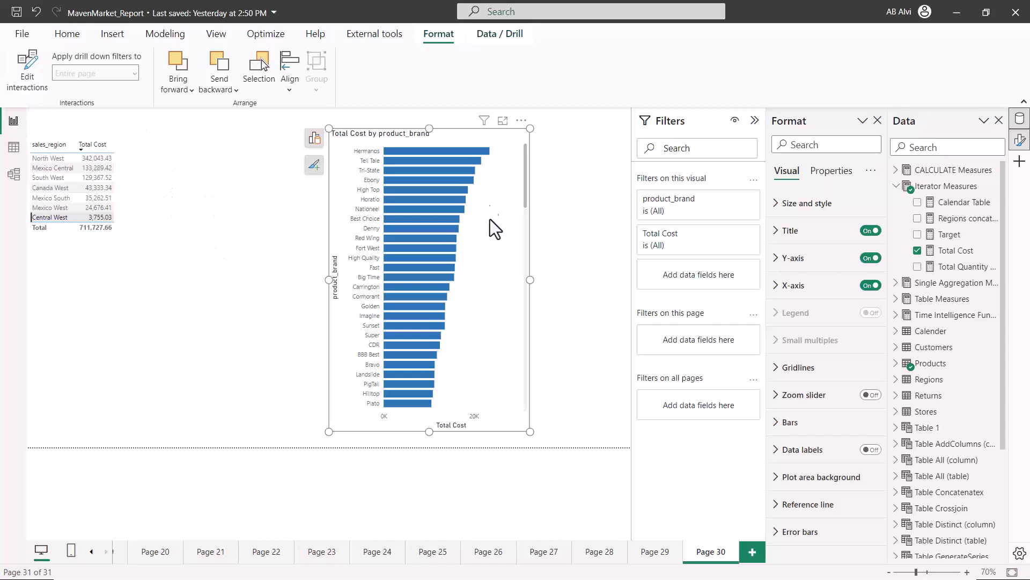
Step: Select the Hermanos, Tell Tale, Tri-State, Ebony and High Top bars to check the region table's response, and clear the selection
{"action": "left_click", "coordinate": [434, 153]}
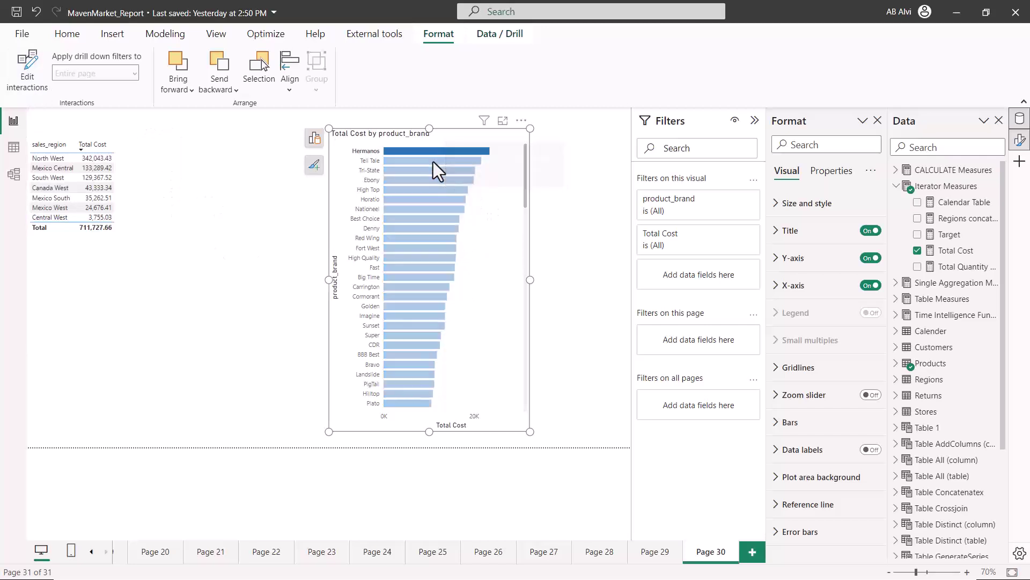
{"action": "left_click", "coordinate": [433, 161]}
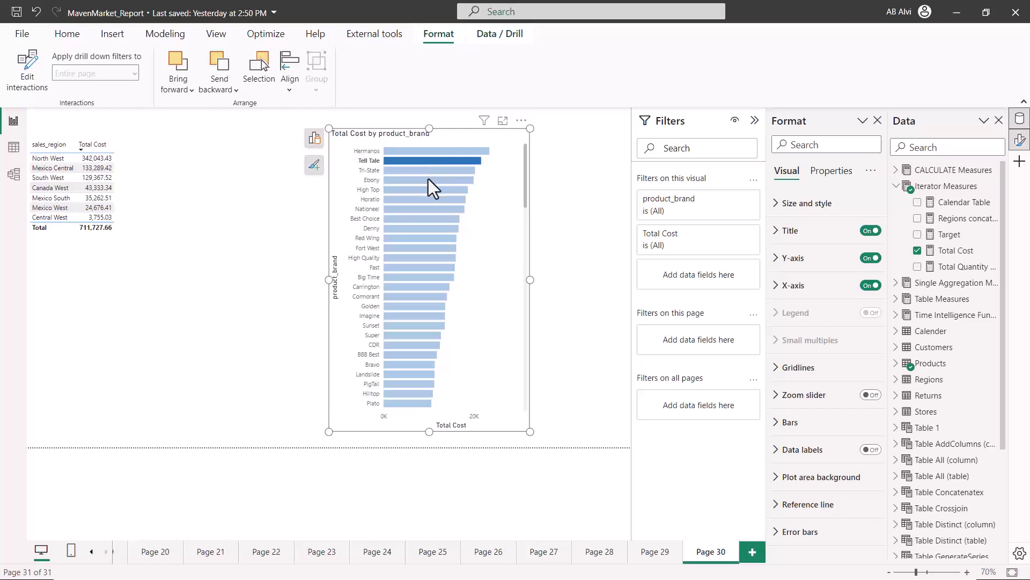
{"action": "left_click", "coordinate": [426, 172]}
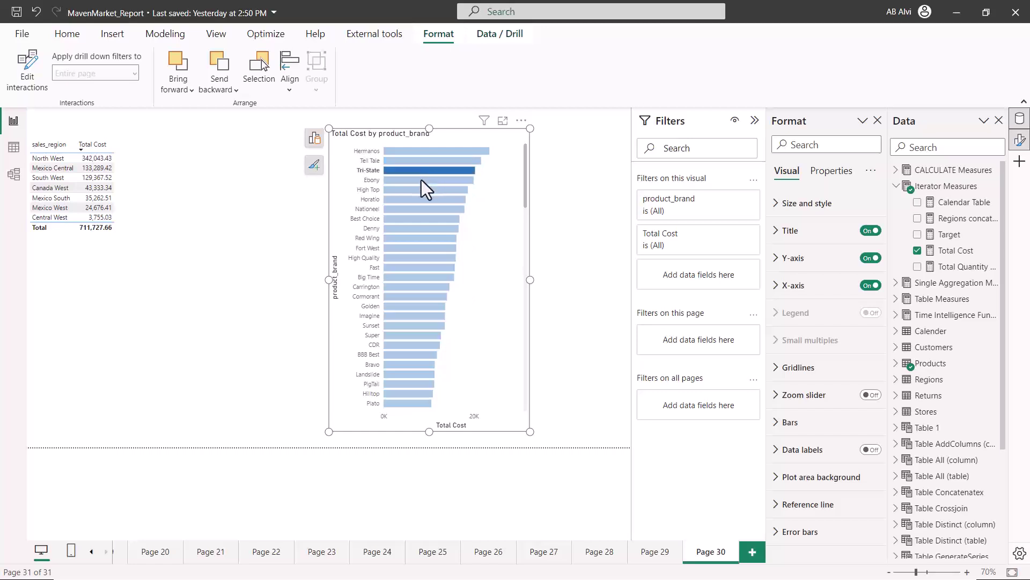
{"action": "left_click", "coordinate": [421, 180]}
{"action": "left_click", "coordinate": [421, 189]}
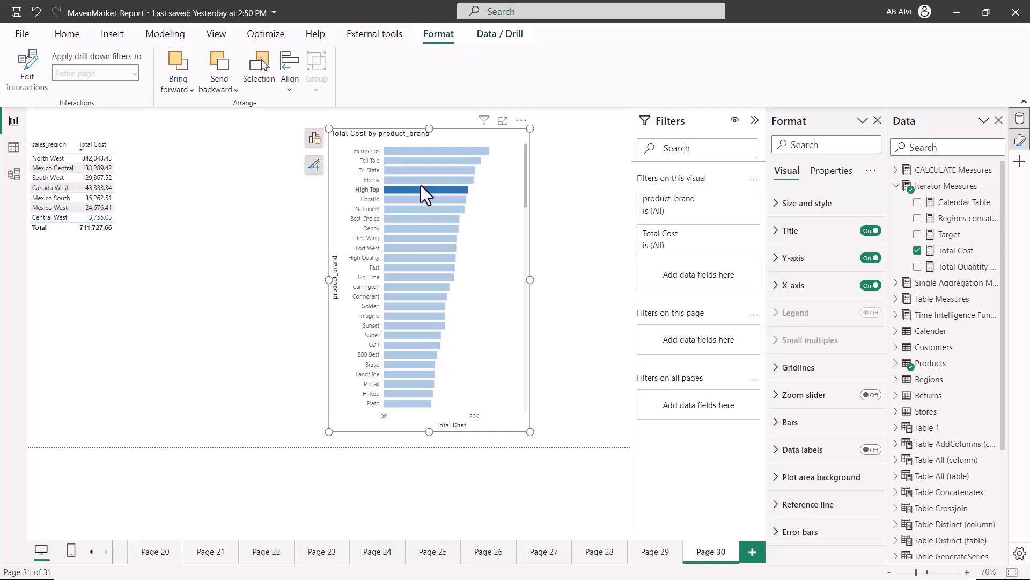
{"action": "left_click", "coordinate": [420, 189]}
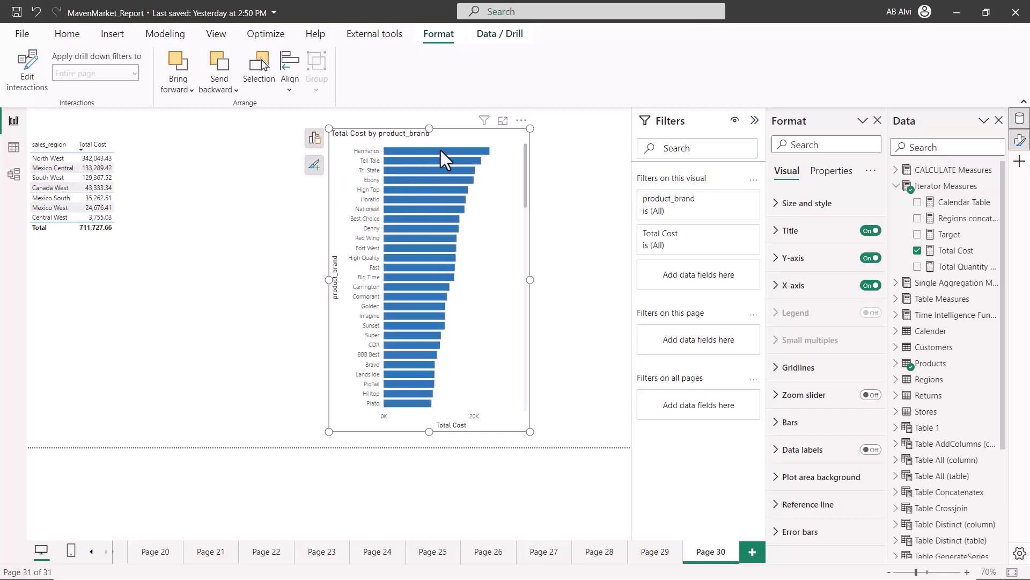